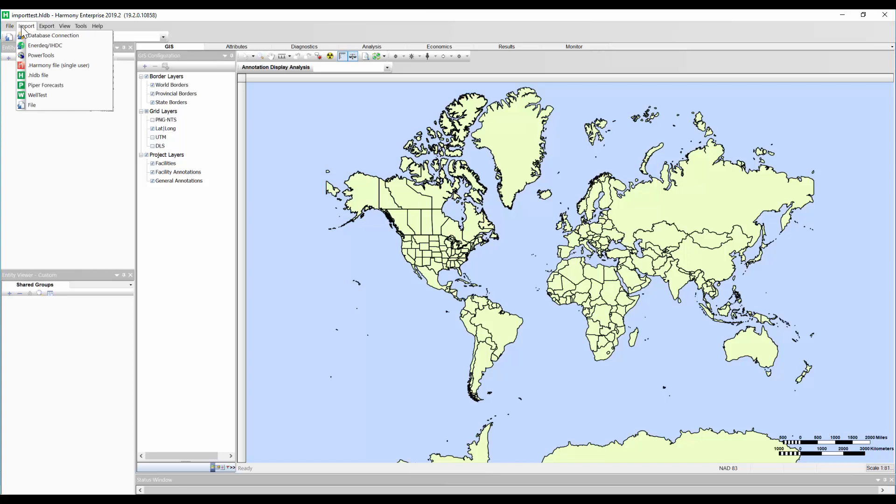
# Start a database connection import and read the online guide on importing well data from a database.
pyautogui.click(78, 37)
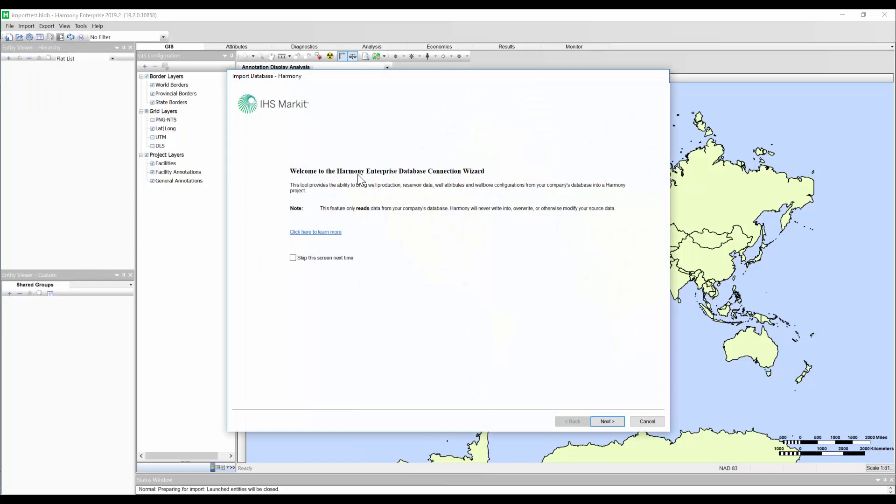
pyautogui.click(322, 233)
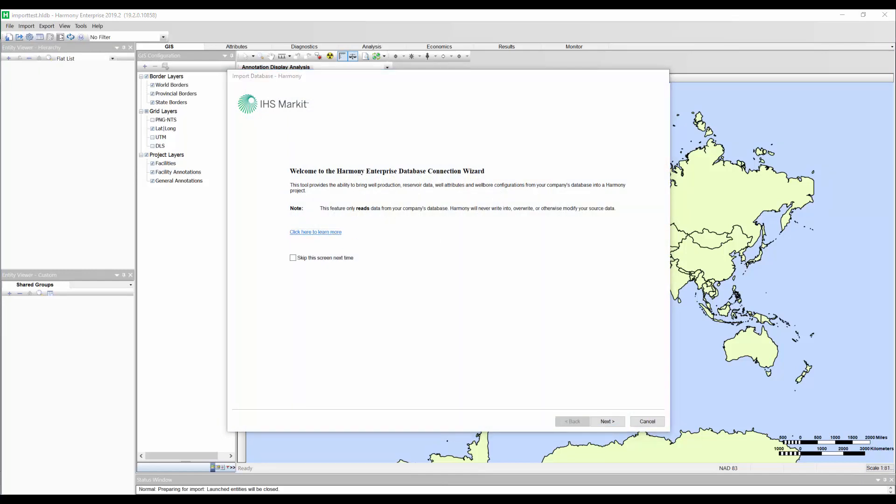
pyautogui.scroll(-5, 460, 253)
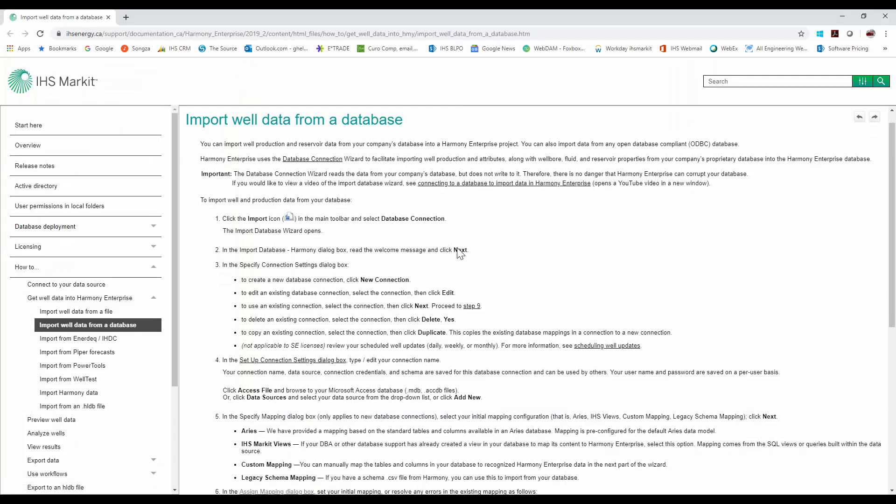
pyautogui.scroll(-3, 460, 252)
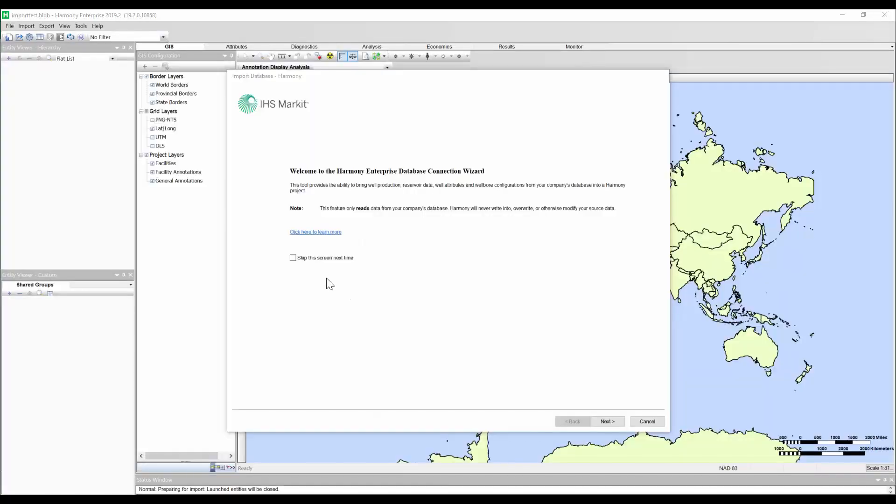
# Create a new connection named Source Data that uses the Access file Test Database.
pyautogui.click(604, 422)
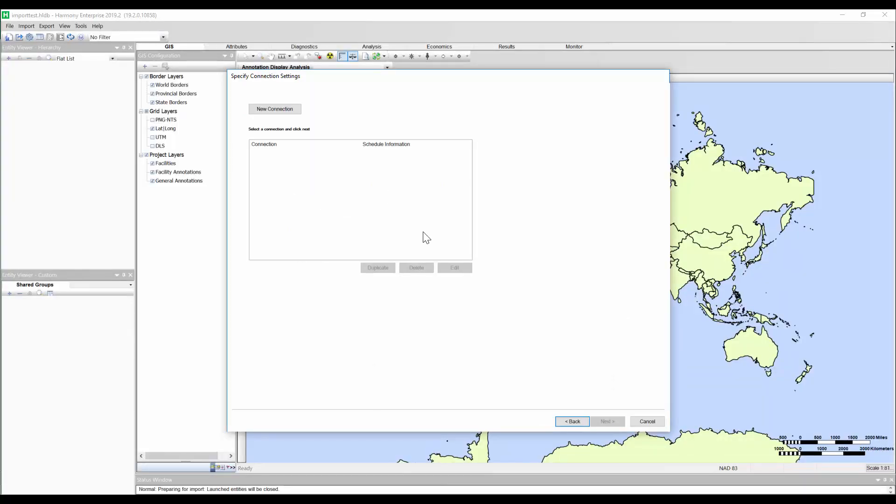
pyautogui.click(279, 111)
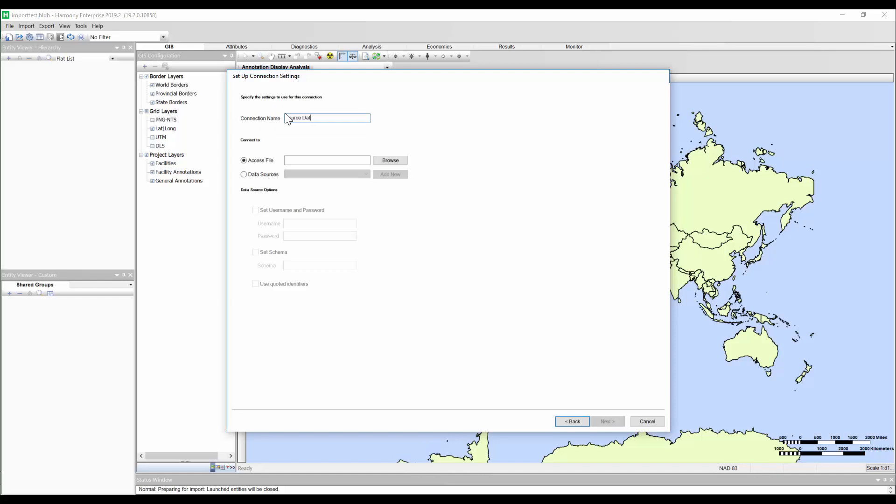
pyautogui.click(391, 161)
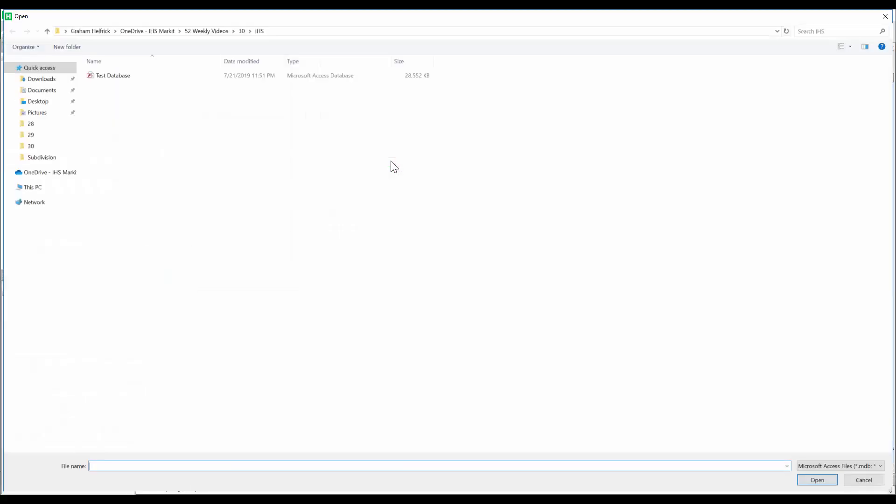
pyautogui.click(112, 76)
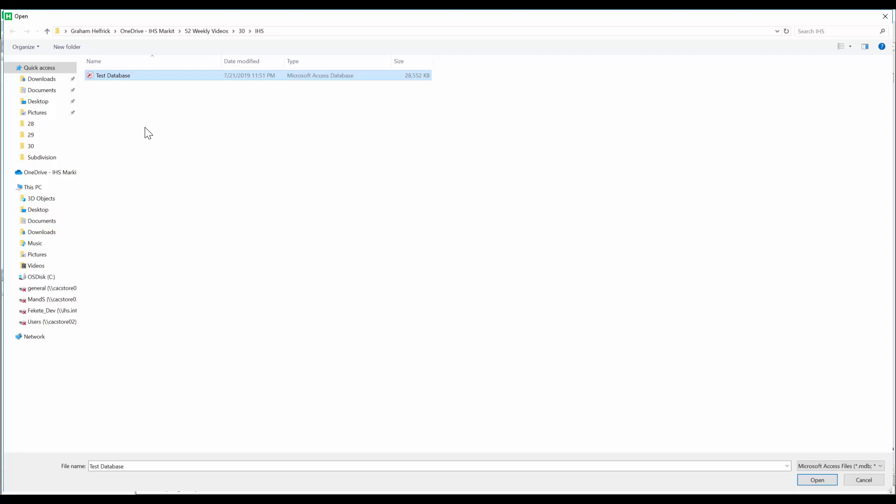
pyautogui.doubleClick(113, 76)
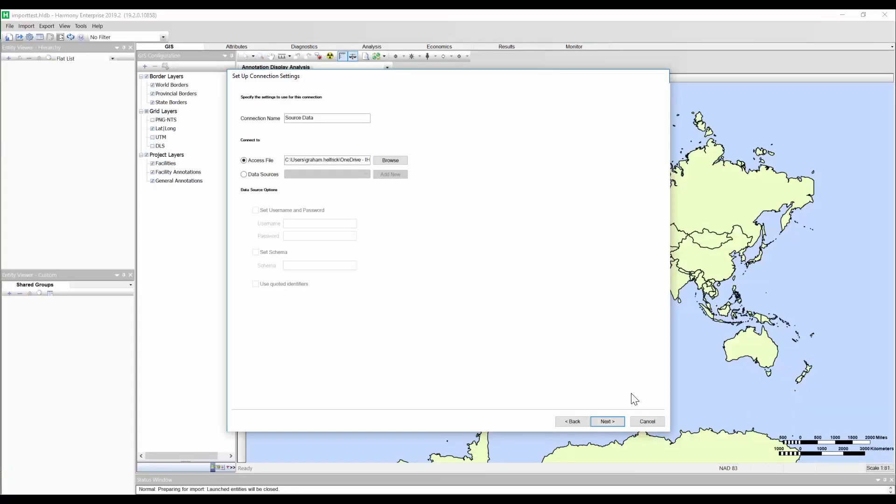
pyautogui.click(608, 421)
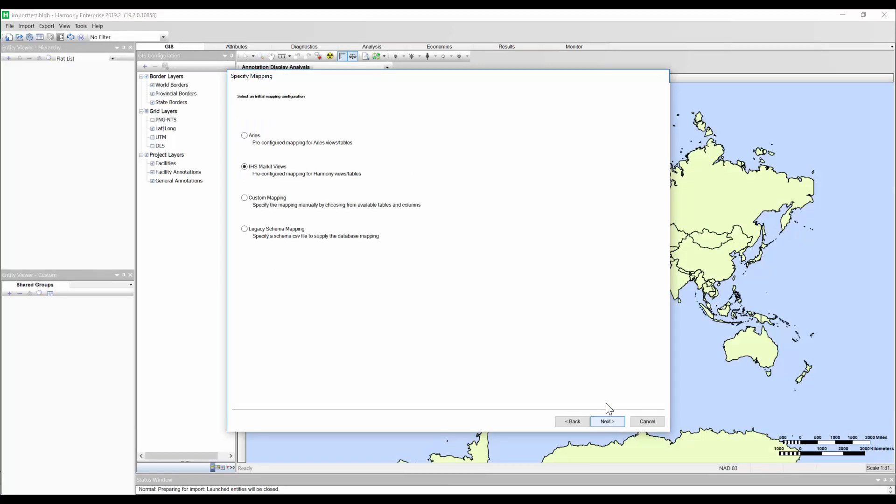
# Choose Custom Mapping as the initial mapping configuration and continue to the mapping assignment.
pyautogui.click(255, 136)
pyautogui.click(256, 200)
pyautogui.click(270, 229)
pyautogui.click(245, 199)
pyautogui.click(606, 423)
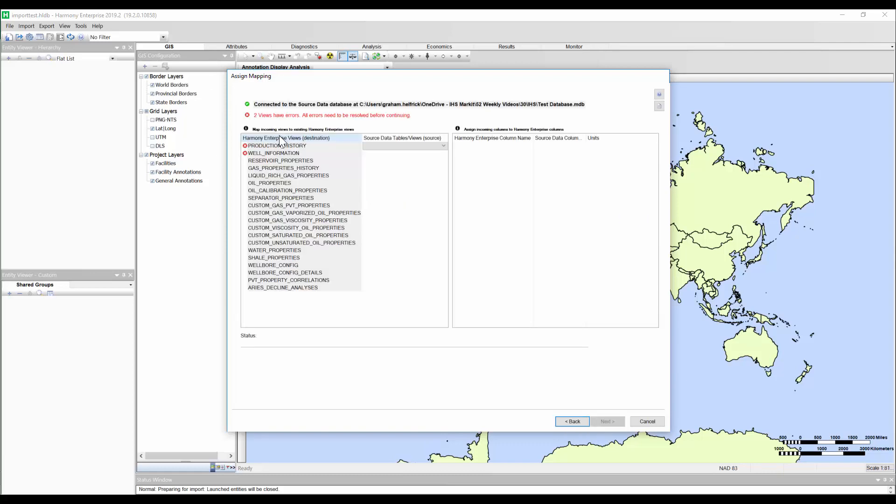
# Map the PRODUCTION_HISTORY destination view to the PRODUCTION_HISTORY source table.
pyautogui.click(280, 145)
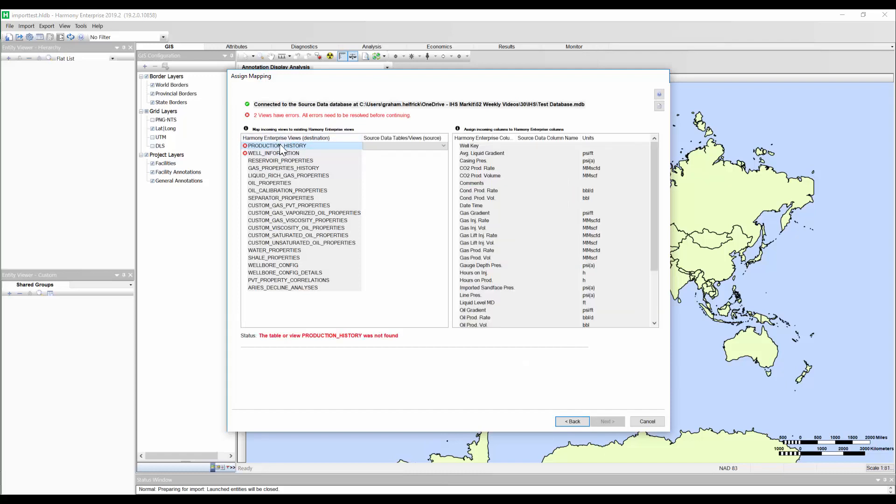
pyautogui.click(419, 147)
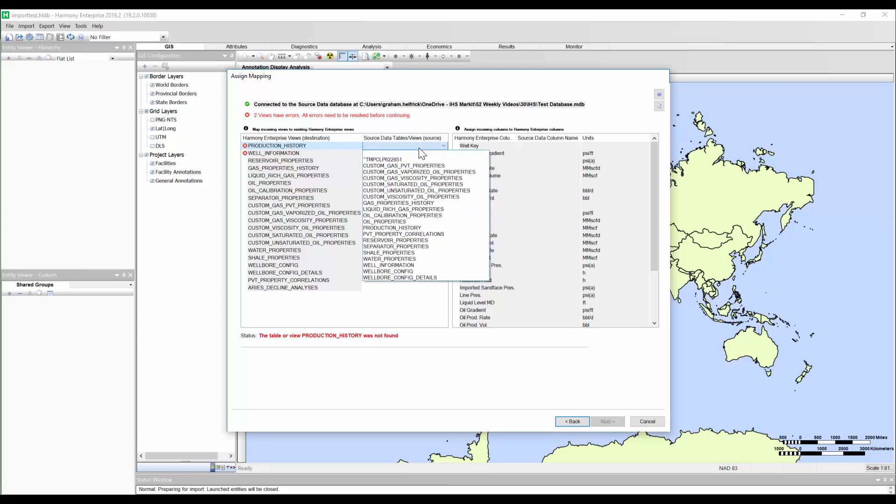
pyautogui.click(411, 228)
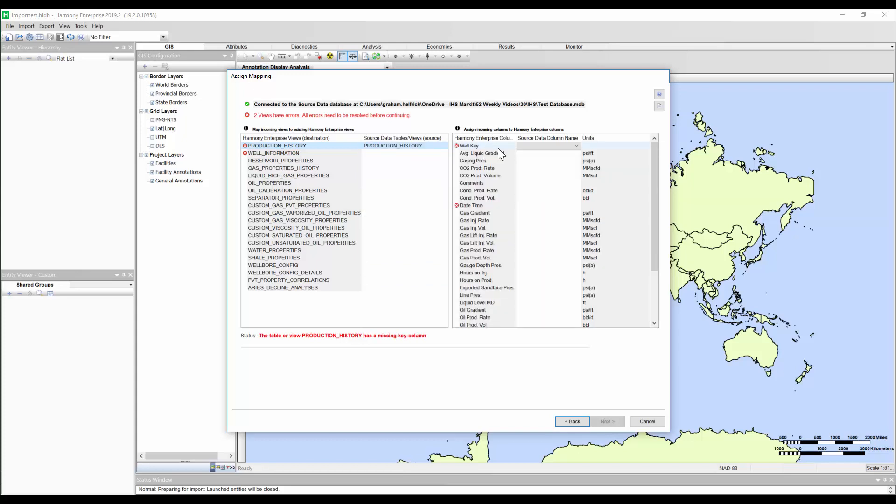
# Assign the source columns WELL_KEY to Well Key and DATE_TIME to Date Time in the production history mapping.
pyautogui.click(507, 213)
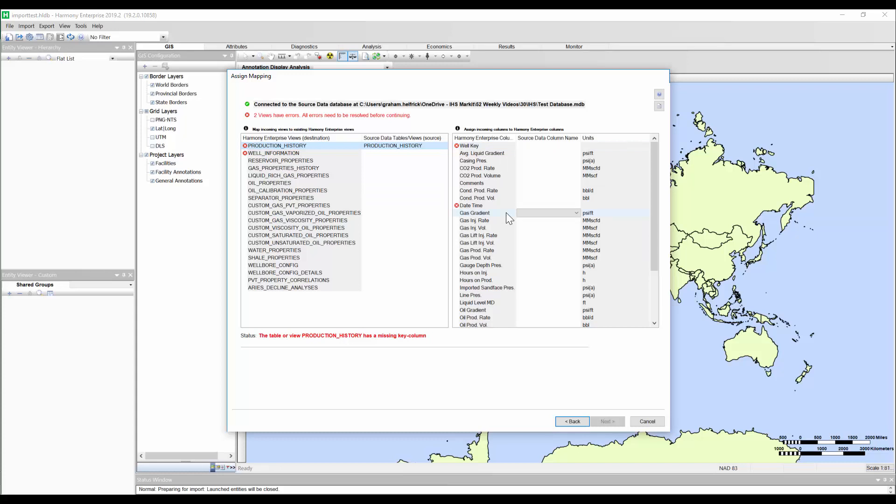
pyautogui.click(569, 146)
pyautogui.click(573, 147)
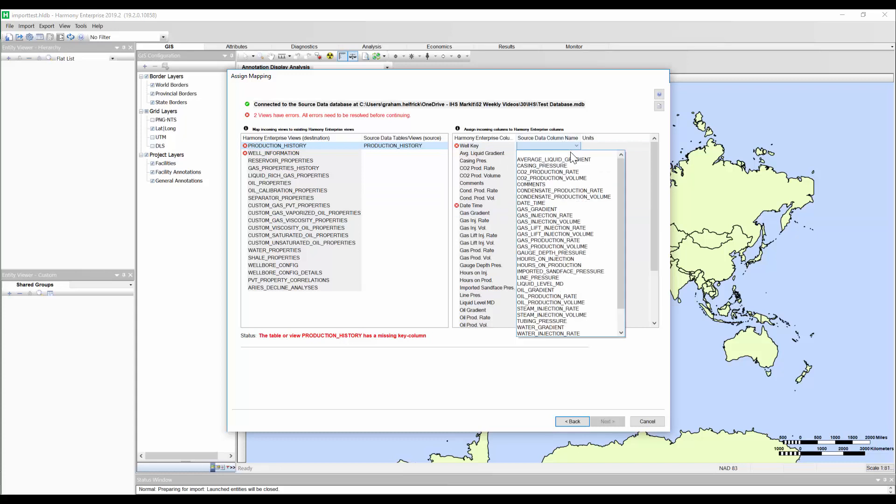
pyautogui.scroll(-3, 549, 285)
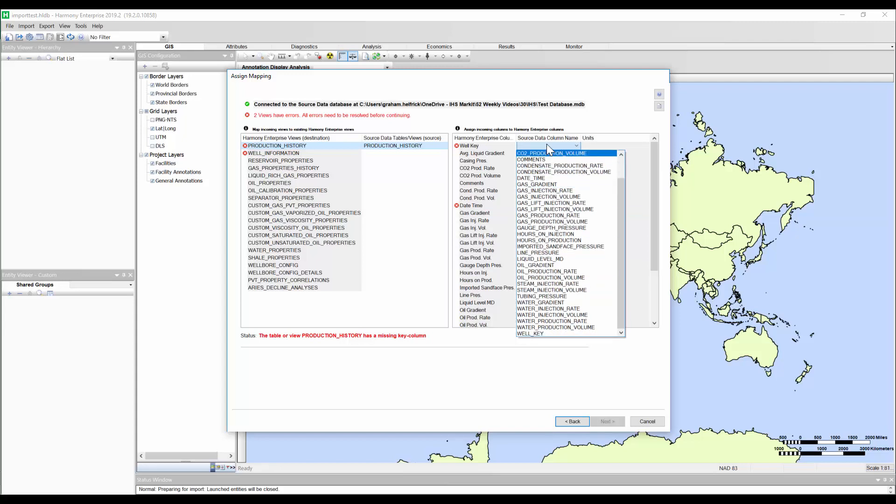
pyautogui.click(545, 333)
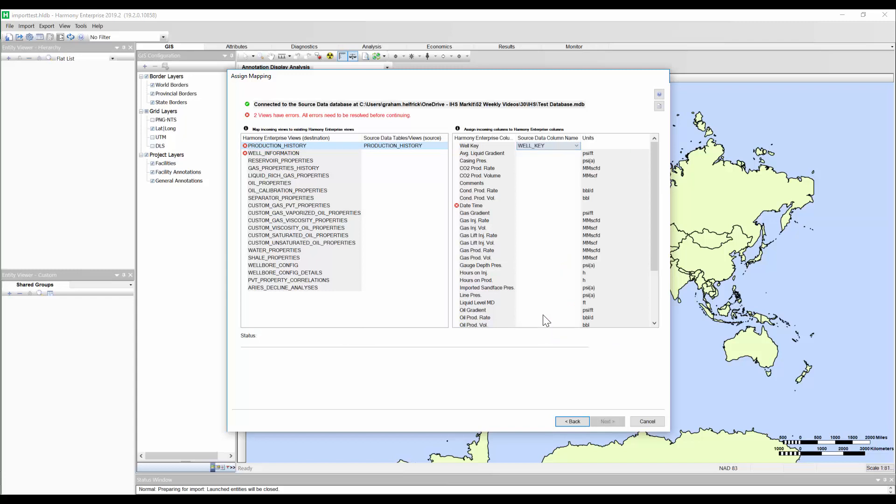
pyautogui.click(479, 175)
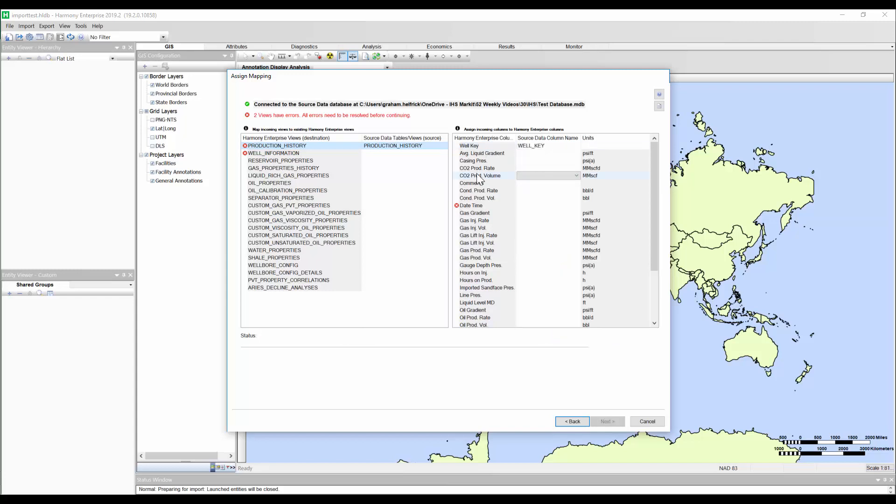
pyautogui.click(533, 203)
pyautogui.click(534, 204)
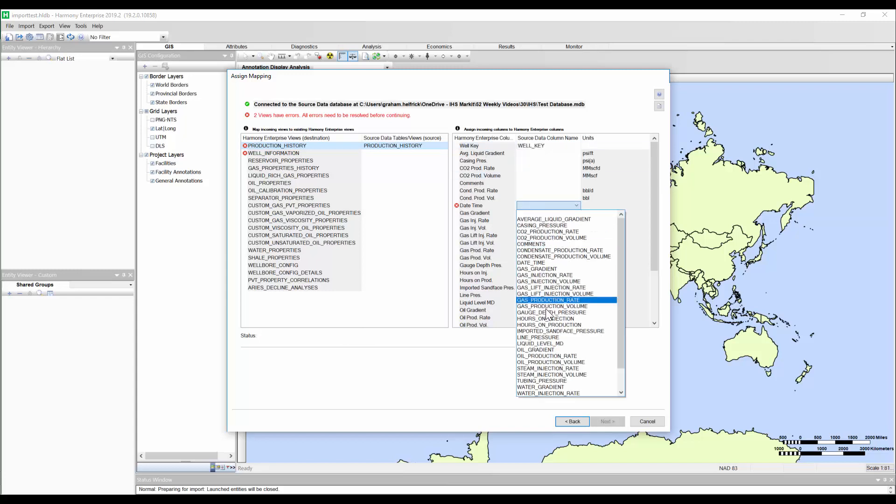
pyautogui.click(550, 263)
pyautogui.click(550, 258)
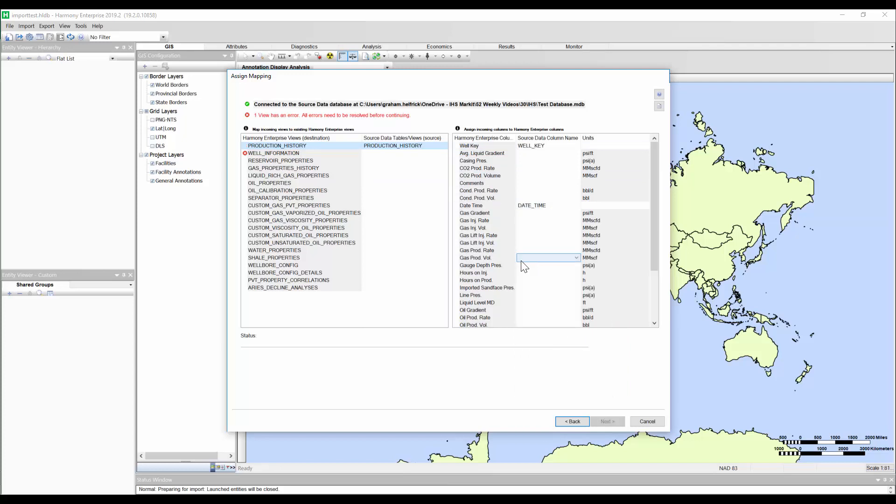
# Assign the source column GAS_PRODUCTION_RATE to Gas Prod. Rate with MMscfd as its units.
pyautogui.click(544, 251)
pyautogui.click(544, 250)
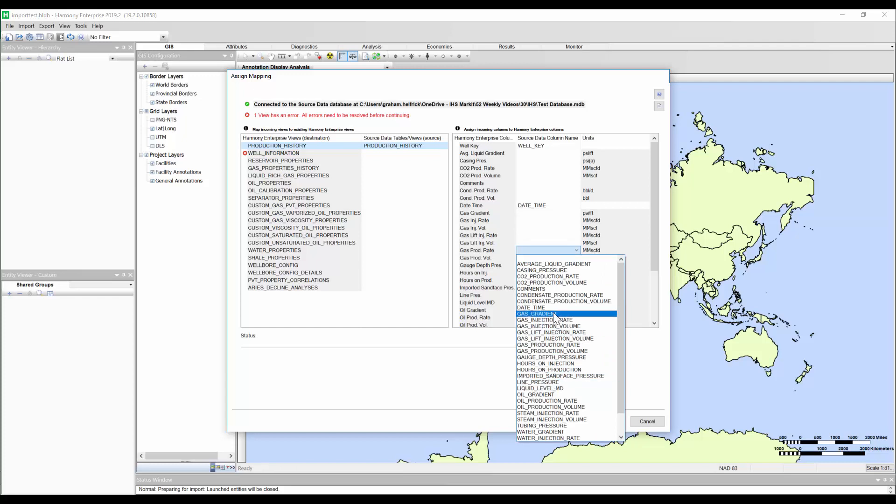
pyautogui.click(554, 345)
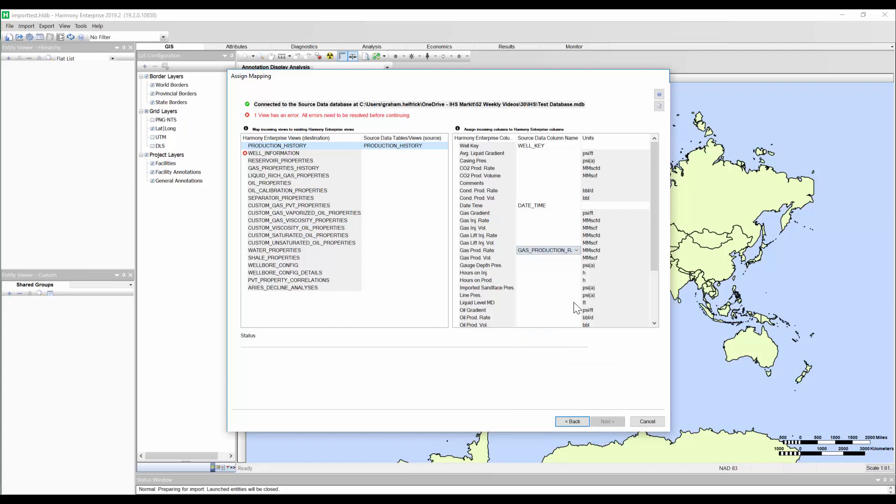
pyautogui.click(601, 250)
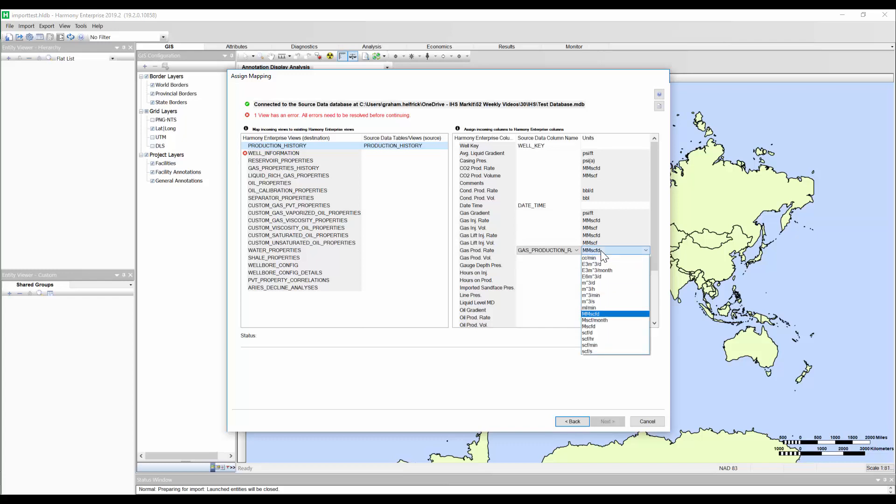
pyautogui.click(597, 312)
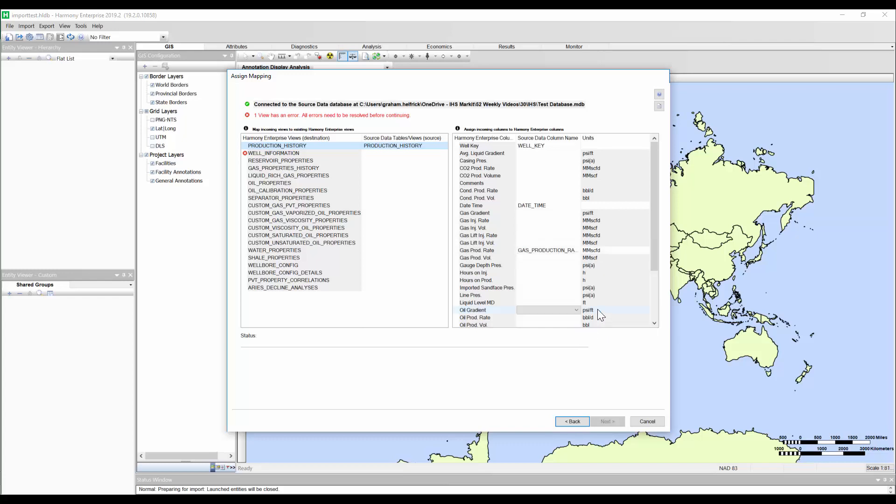
pyautogui.moveTo(655, 262); pyautogui.dragTo(654, 303)
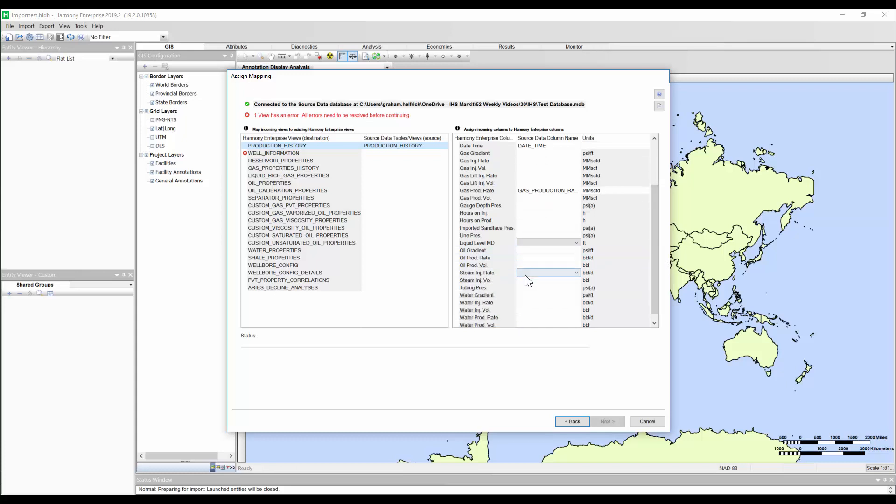
# Look through the source tables offered for WELL_INFORMATION and the columns of WELLBORE_CONFIG and WELLBORE_CONFIG_DETAILS.
pyautogui.click(317, 152)
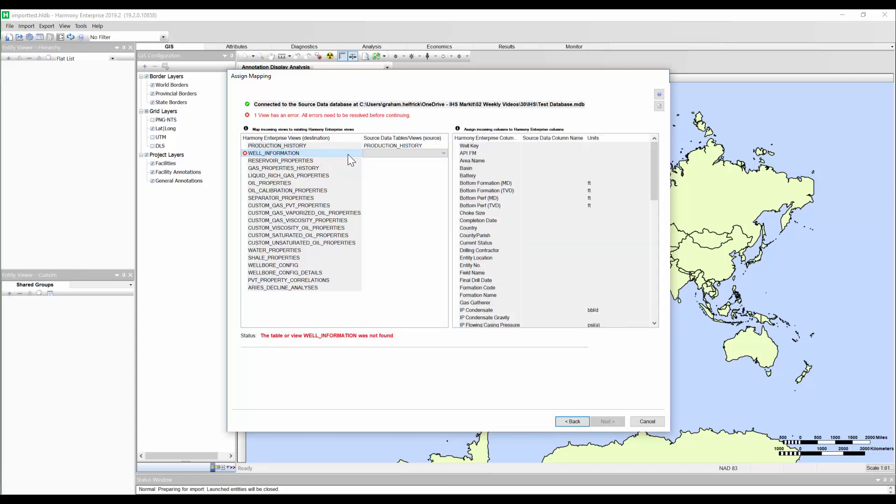
pyautogui.click(391, 155)
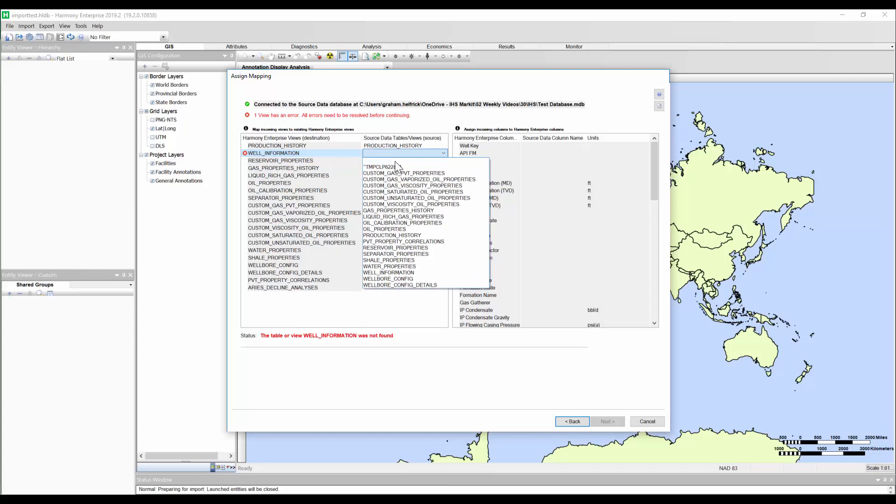
pyautogui.click(278, 274)
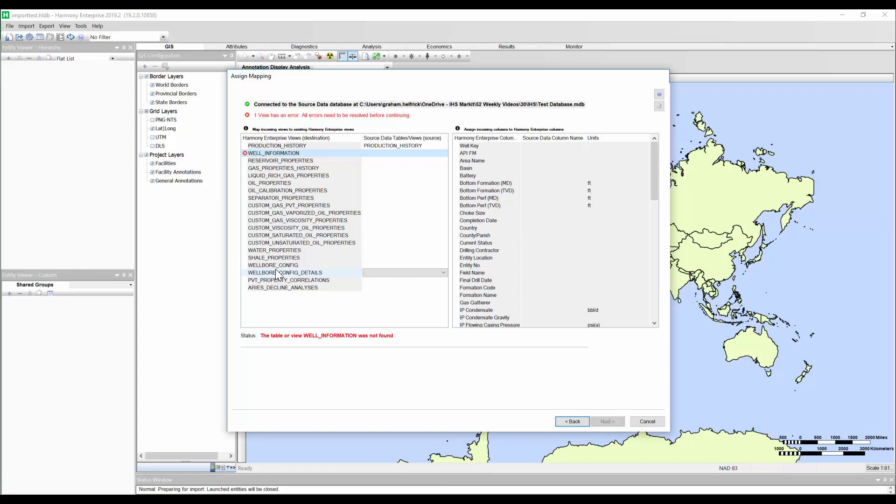
pyautogui.click(275, 265)
pyautogui.click(271, 272)
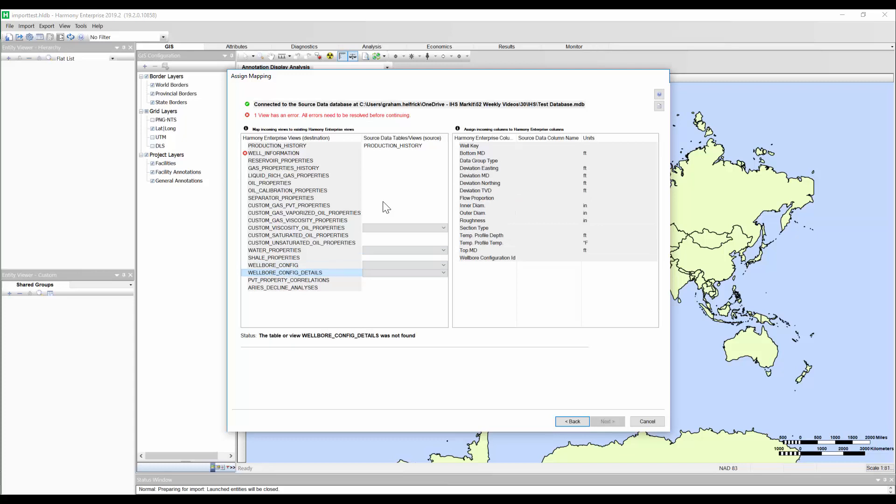
# Return to the mapping configuration choice, switch it to IHS Markit Views and continue to the mapping assignment.
pyautogui.click(567, 423)
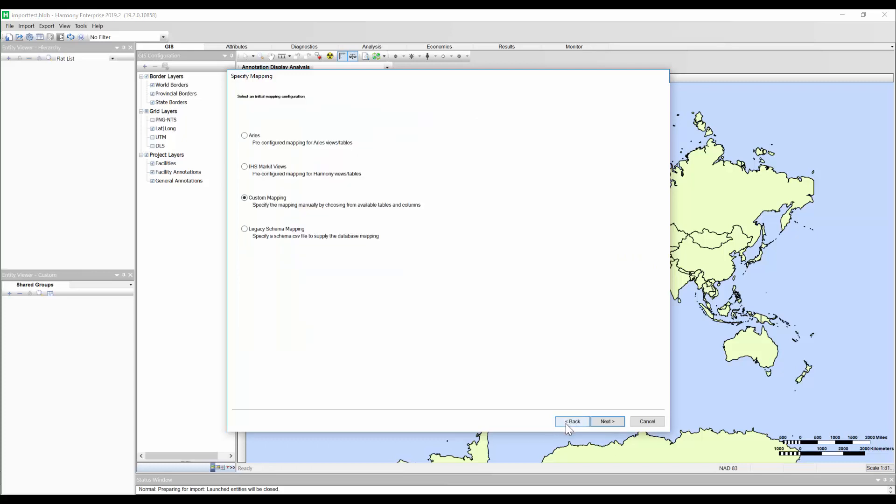
pyautogui.click(243, 166)
pyautogui.click(606, 423)
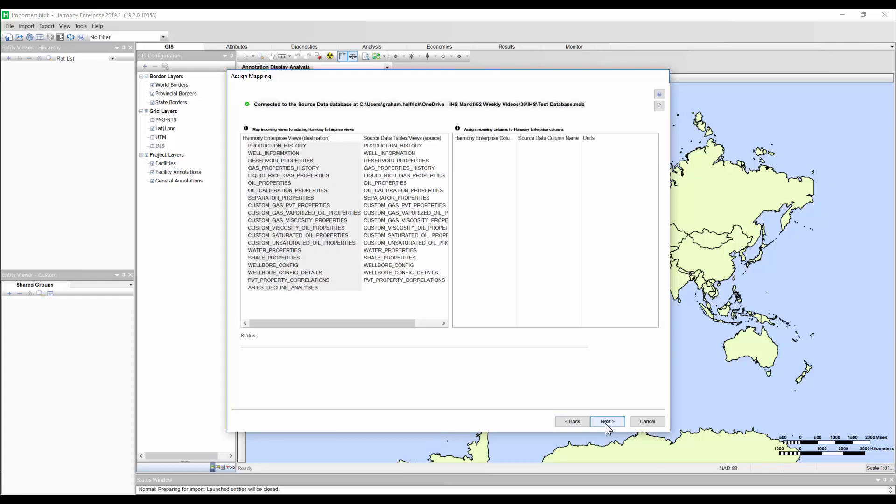
# Review the preconfigured column mappings of the PRODUCTION_HISTORY, WELL_INFORMATION and CUSTOM_GAS_PVT_PROPERTIES views.
pyautogui.click(313, 146)
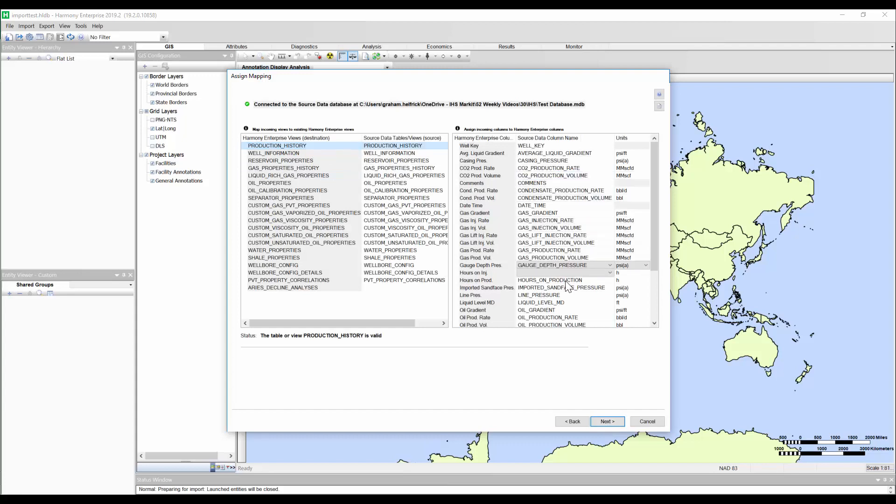
pyautogui.click(290, 154)
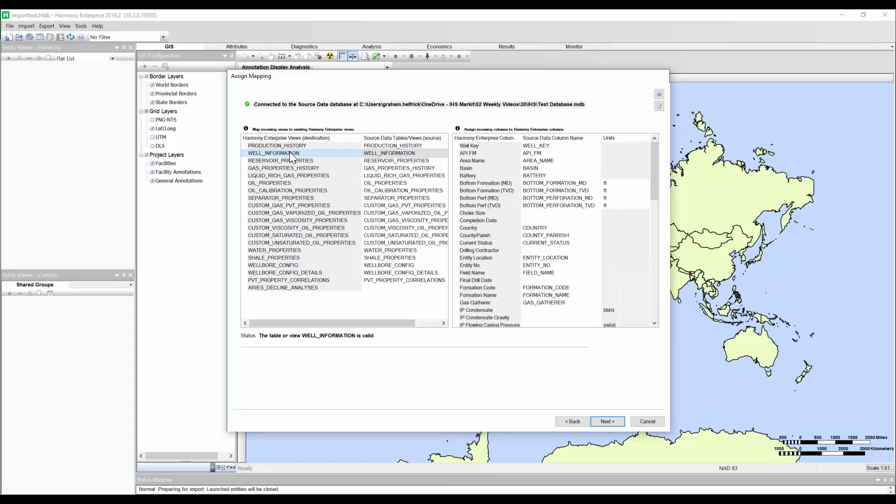
pyautogui.click(281, 206)
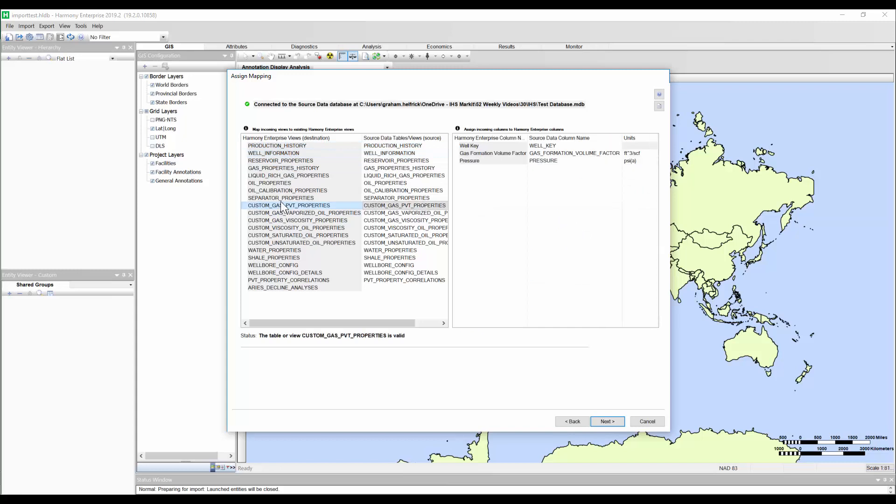
# Review the column mappings of the WELLBORE_CONFIG and WELL_INFORMATION views, including the Proppant Amount source column.
pyautogui.click(274, 266)
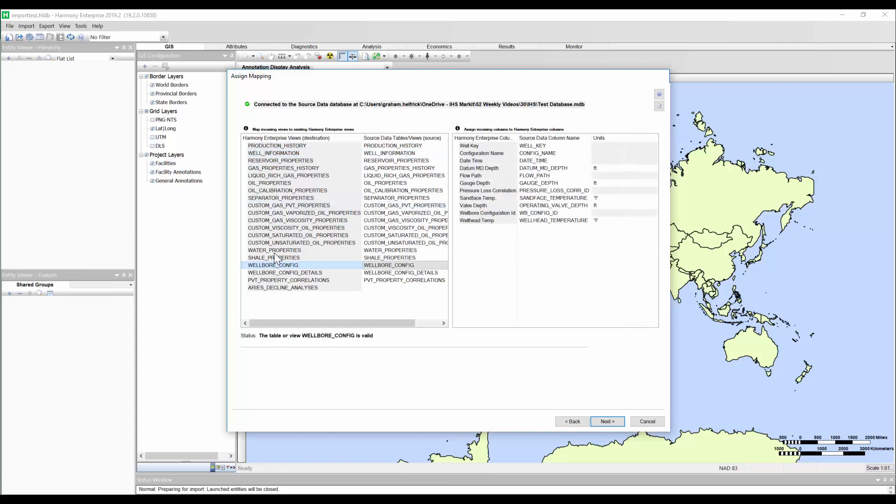
pyautogui.click(280, 153)
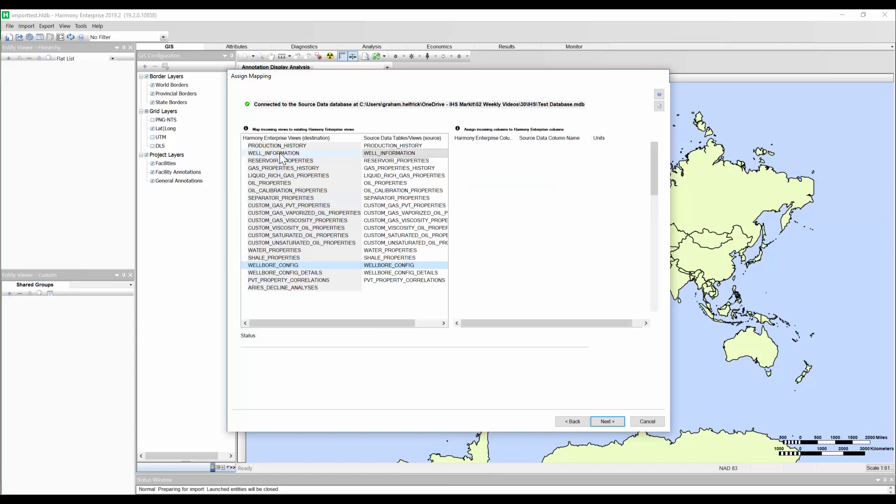
pyautogui.click(653, 222)
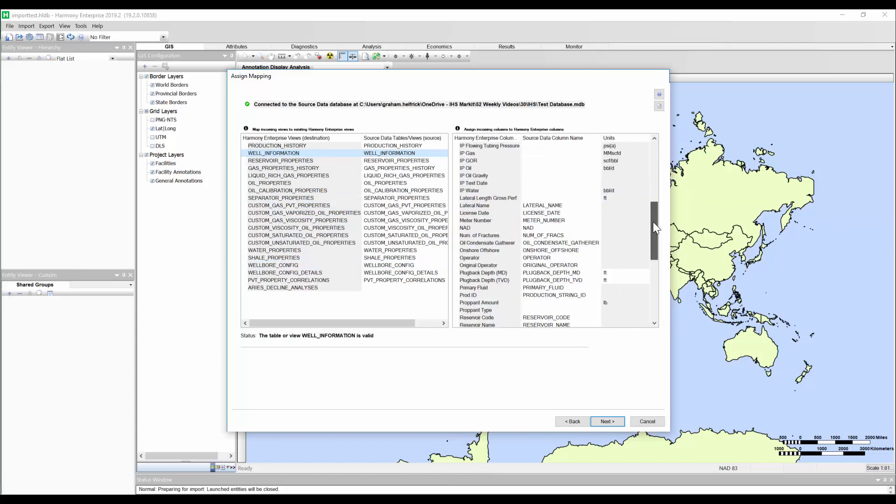
pyautogui.click(556, 293)
pyautogui.click(561, 303)
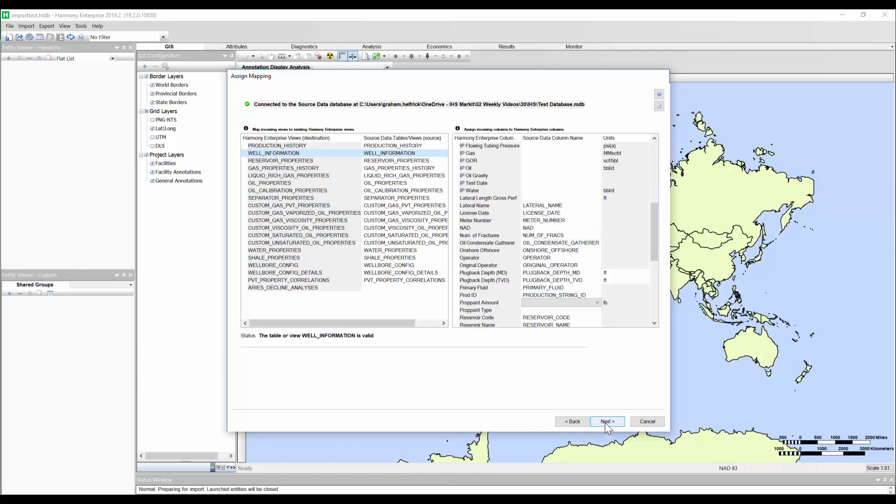
# Accept the mapping, look at the column filter options without adding a filter, and continue to the well selection.
pyautogui.click(605, 422)
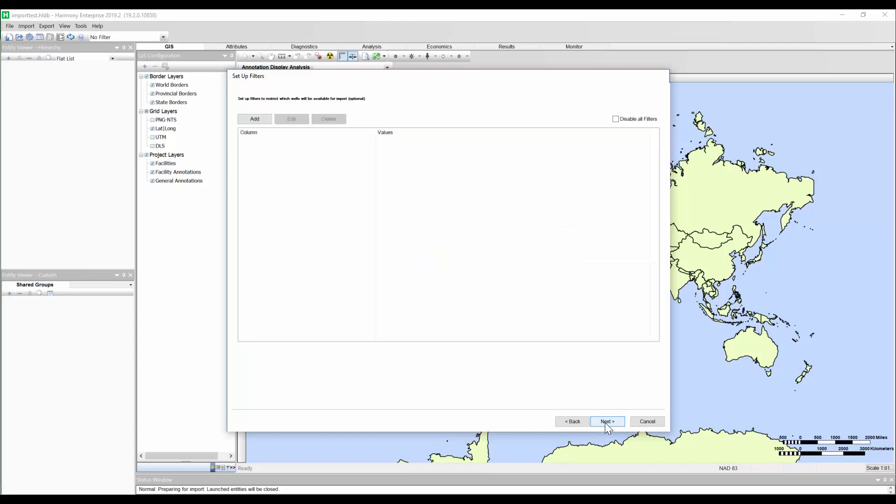
pyautogui.click(267, 120)
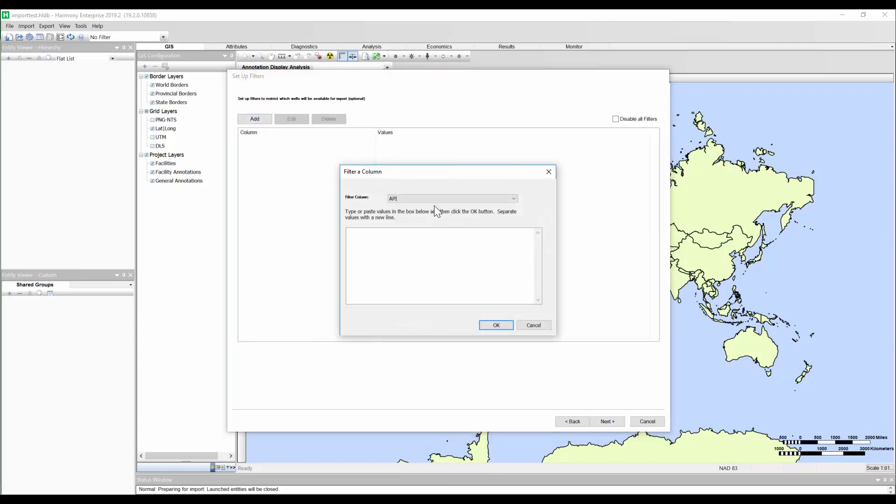
pyautogui.click(536, 326)
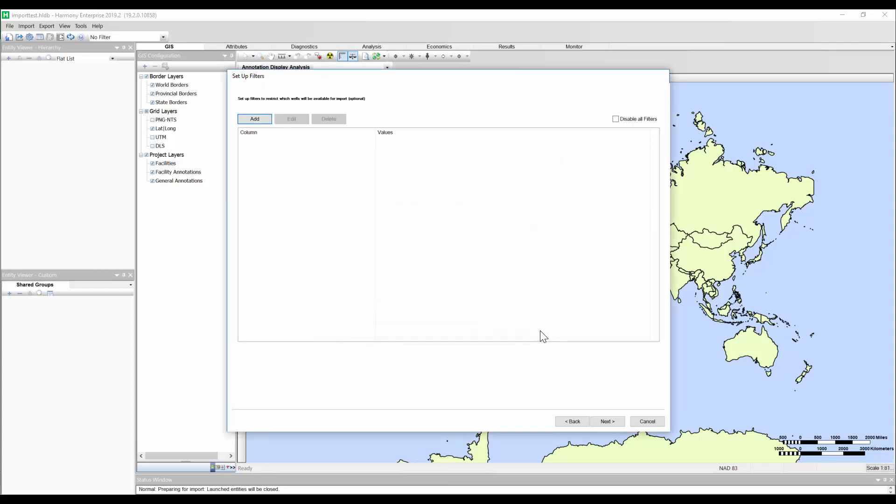
pyautogui.click(603, 421)
# Preview the production plots of Test Well 01 through Test Well 08 and continue to the import options with all wells included.
pyautogui.click(284, 136)
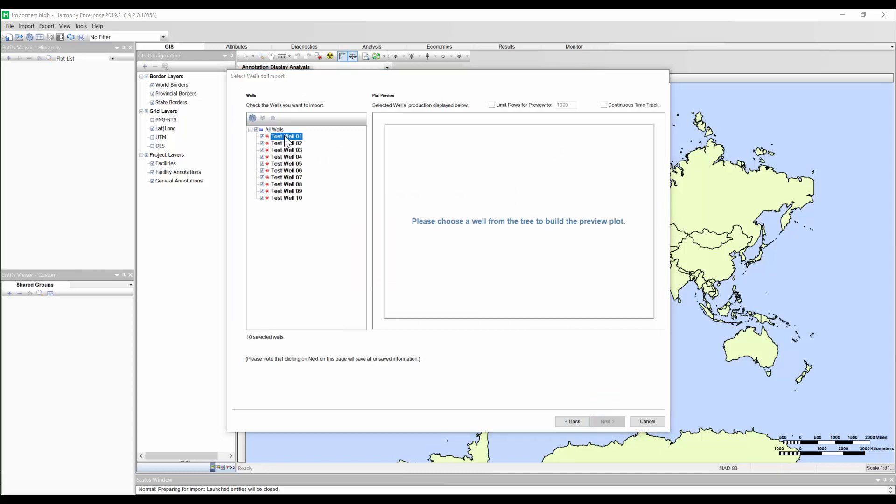
pyautogui.click(284, 142)
pyautogui.click(285, 149)
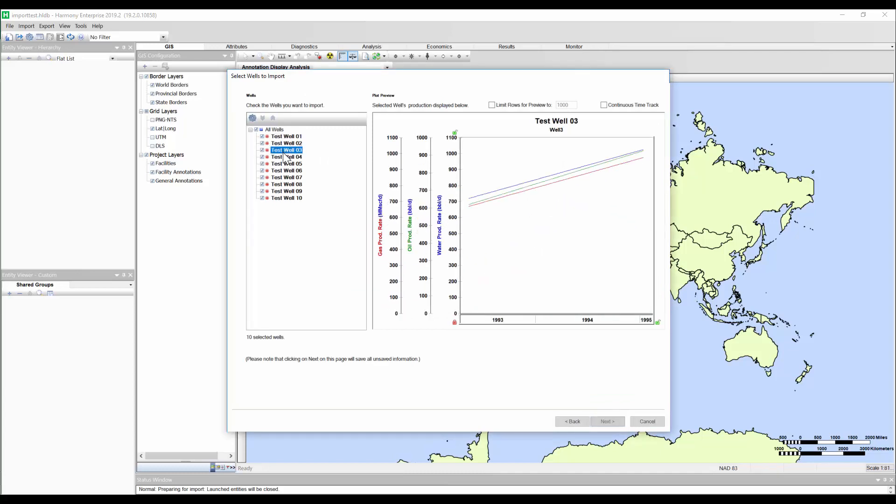
pyautogui.click(286, 157)
pyautogui.click(287, 163)
pyautogui.click(287, 170)
pyautogui.click(290, 178)
pyautogui.click(292, 185)
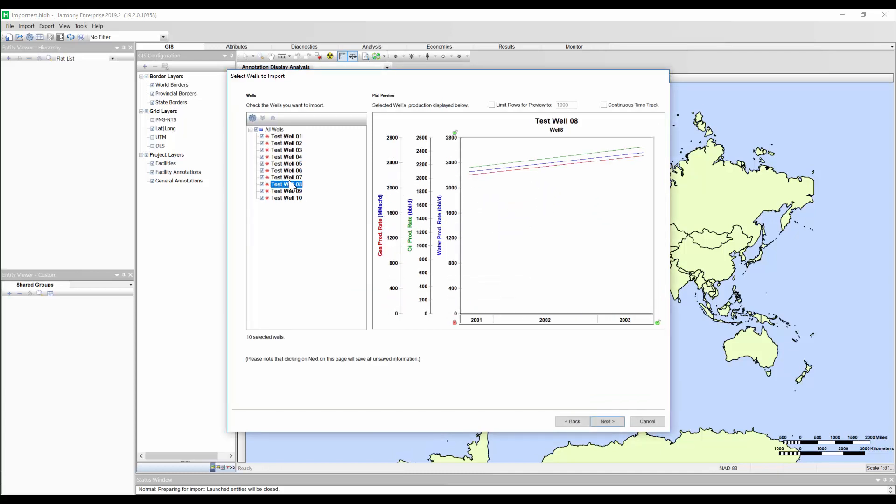
pyautogui.click(613, 421)
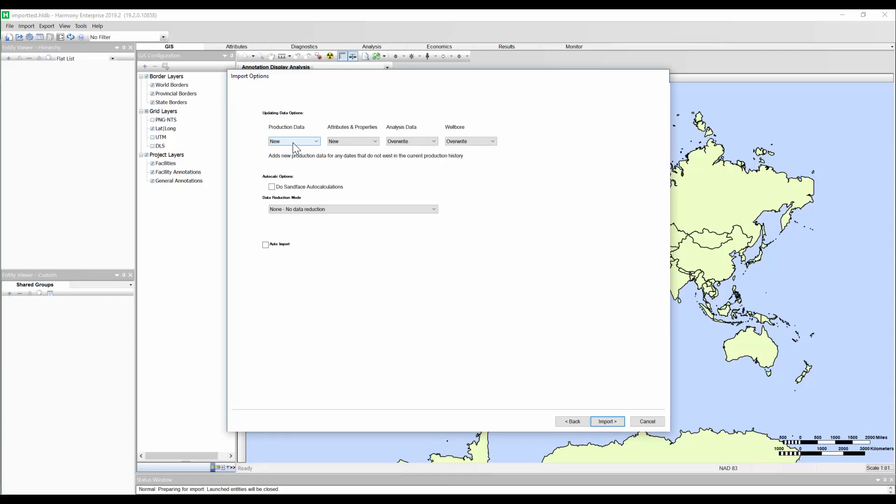
# Try Overwrite as the Production Data update option, return it to New, and enable Do Sandface Autocalculations.
pyautogui.click(292, 142)
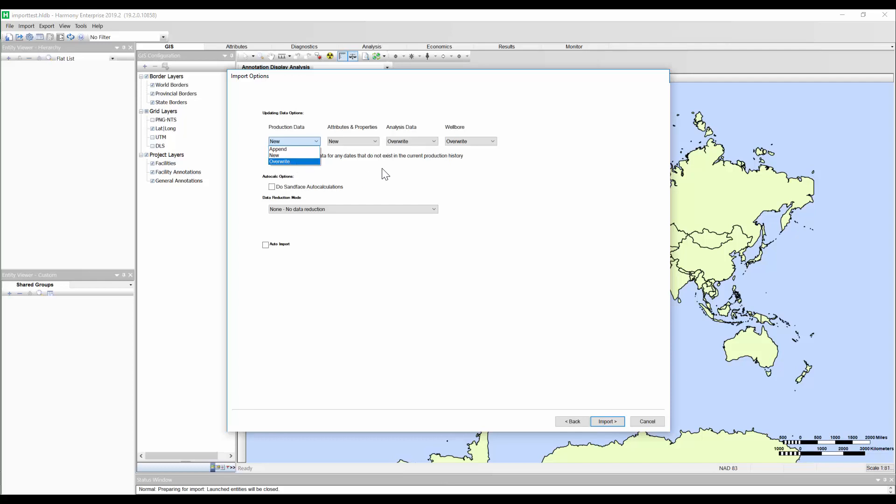
pyautogui.click(297, 160)
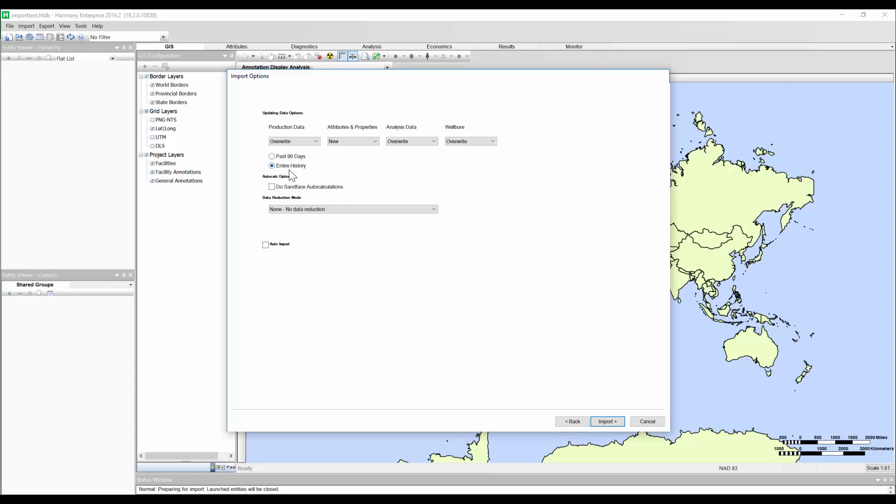
pyautogui.click(294, 157)
pyautogui.scroll(1, 295, 144)
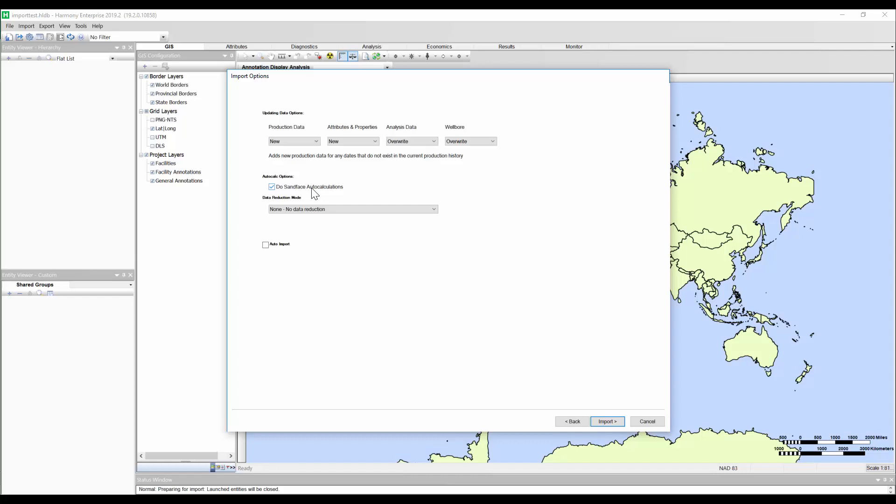
# View the Auto Import scheduling options, switch Auto Import back off, and run the import.
pyautogui.click(265, 244)
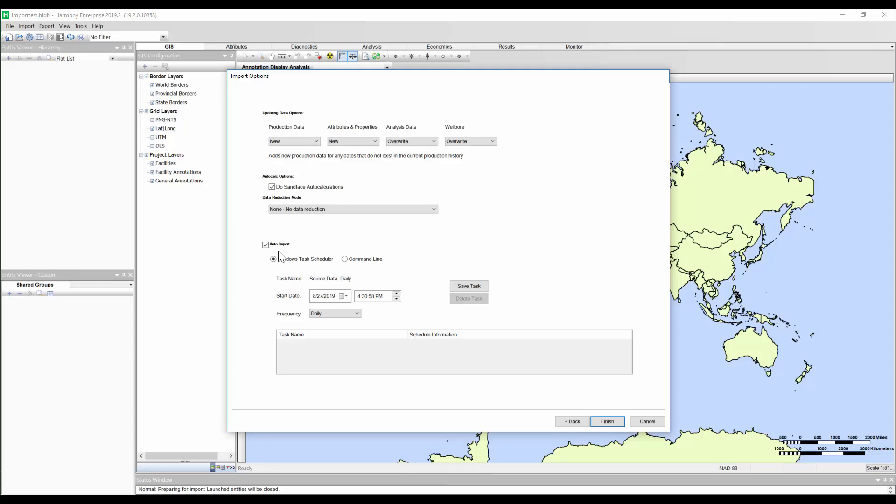
pyautogui.click(265, 245)
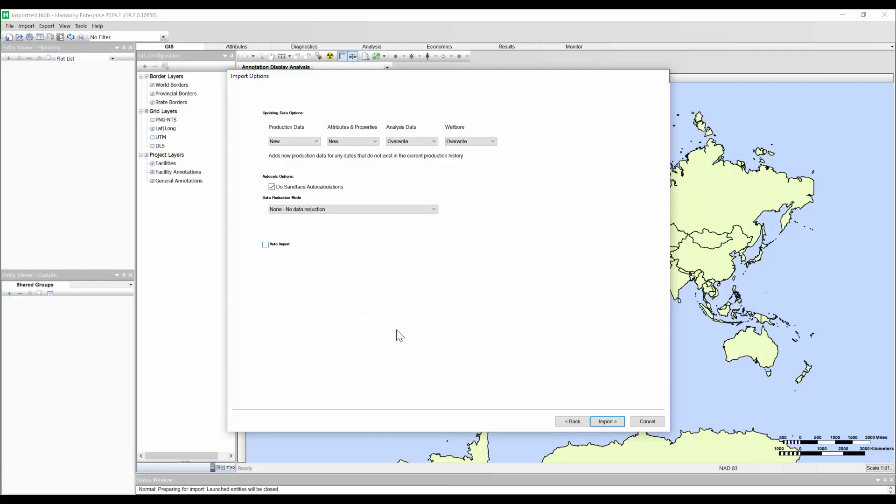
pyautogui.click(609, 422)
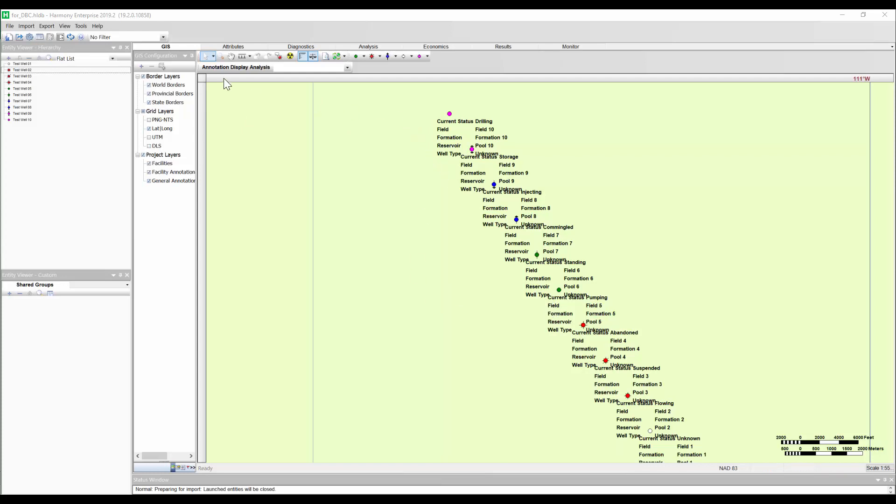
# Examine the imported attributes of all wells from Test Well 01 to Test Well 10.
pyautogui.click(236, 47)
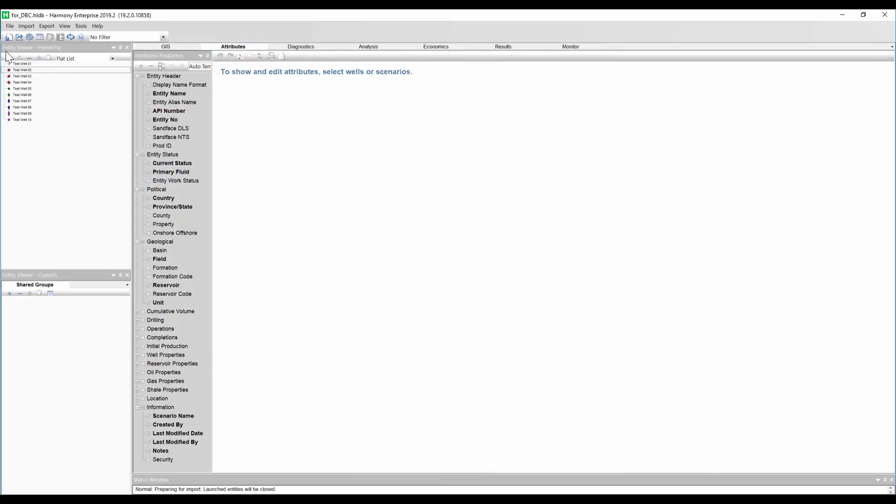
pyautogui.click(29, 65)
pyautogui.keyDown('shift'); pyautogui.click(25, 119); pyautogui.keyUp('shift')
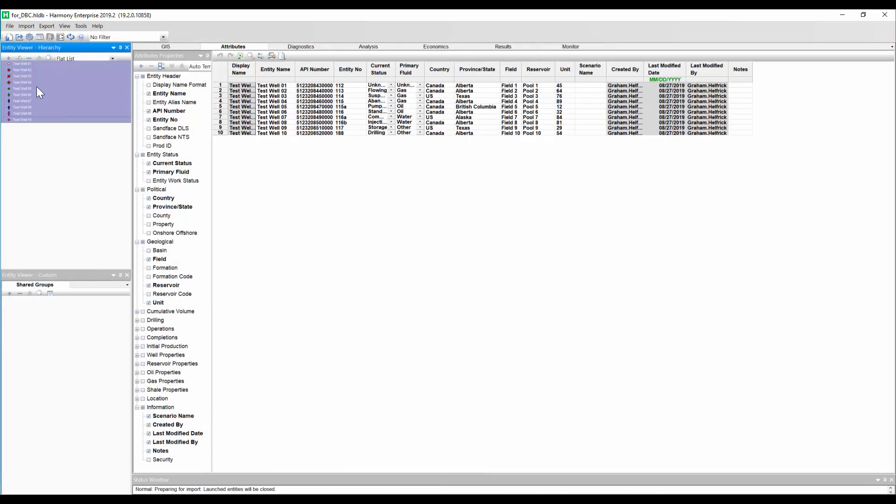
# Select only Test Well 02 and examine its oil/condensate and gas properties in the analysis editors.
pyautogui.click(25, 71)
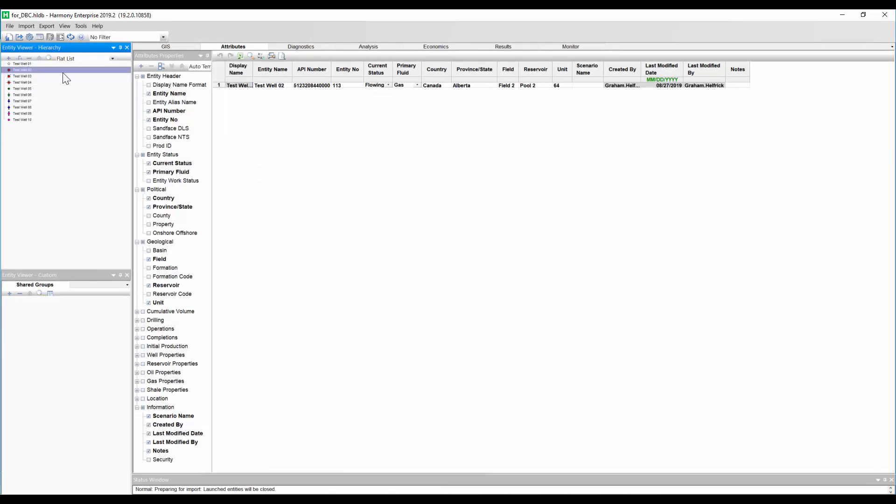
pyautogui.click(301, 47)
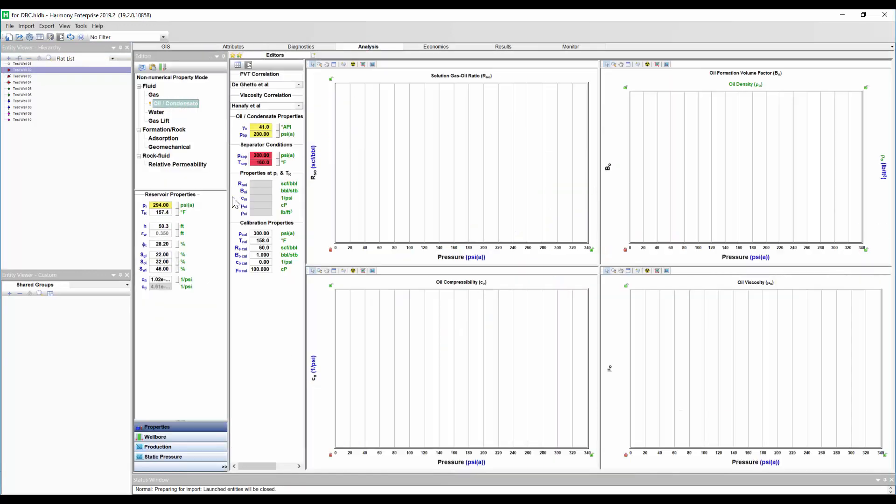
pyautogui.click(156, 96)
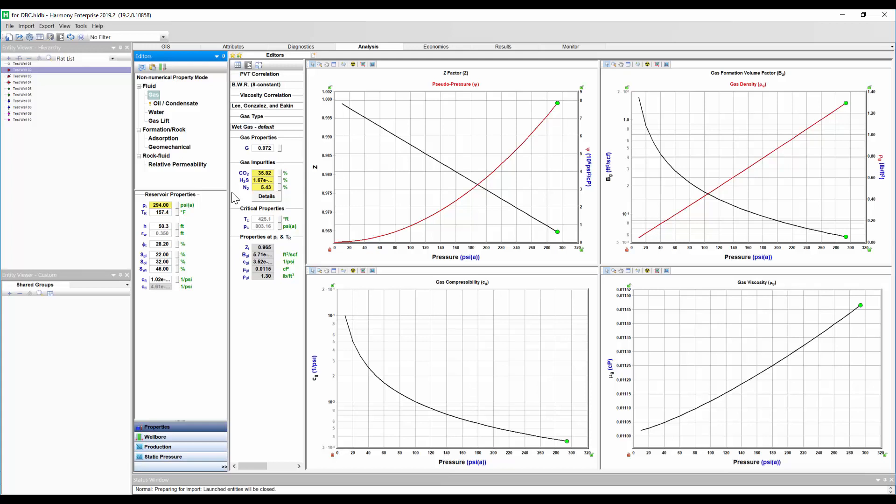
# Examine the initial wellbore configuration and deviation survey of Test Well 02.
pyautogui.click(166, 437)
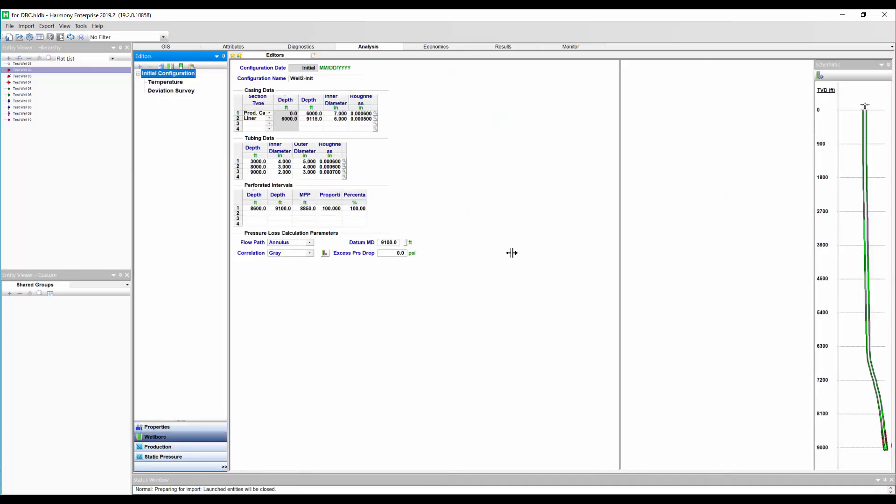
pyautogui.click(171, 92)
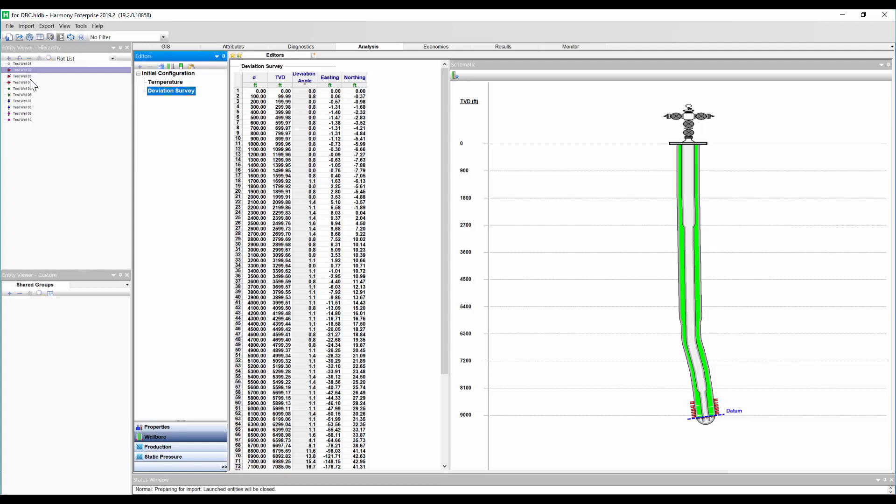
pyautogui.click(154, 75)
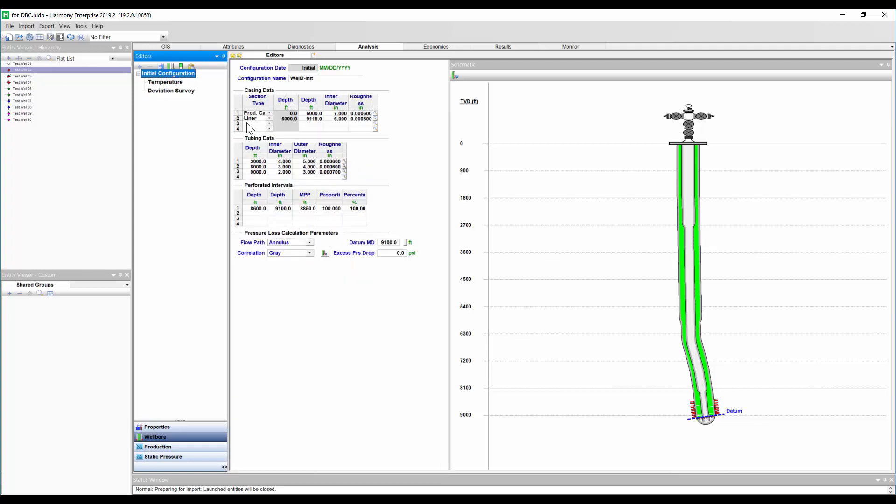
# Examine the wellbore configuration of Test Well 03 with an enlarged schematic, followed by its gas properties.
pyautogui.click(32, 77)
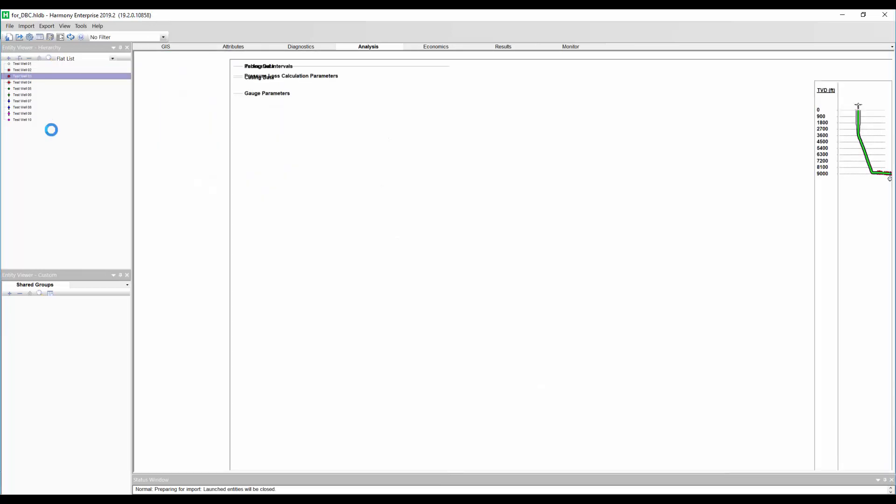
pyautogui.moveTo(816, 211); pyautogui.dragTo(578, 209)
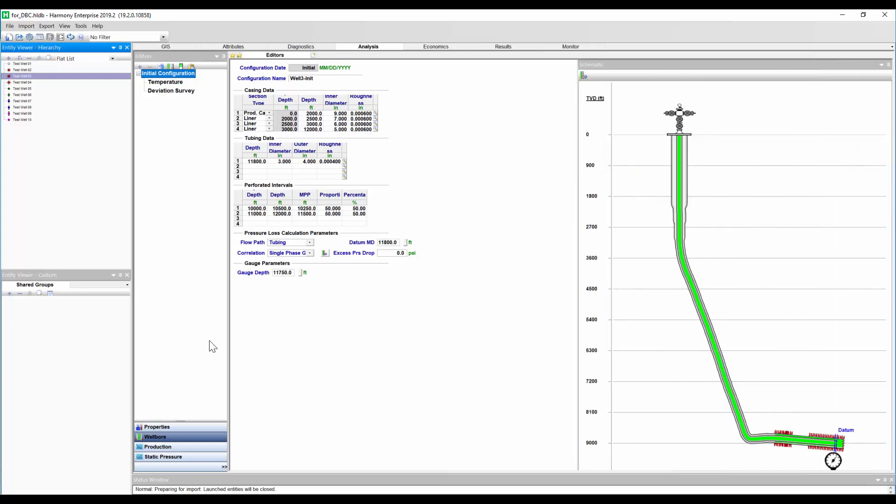
pyautogui.click(170, 427)
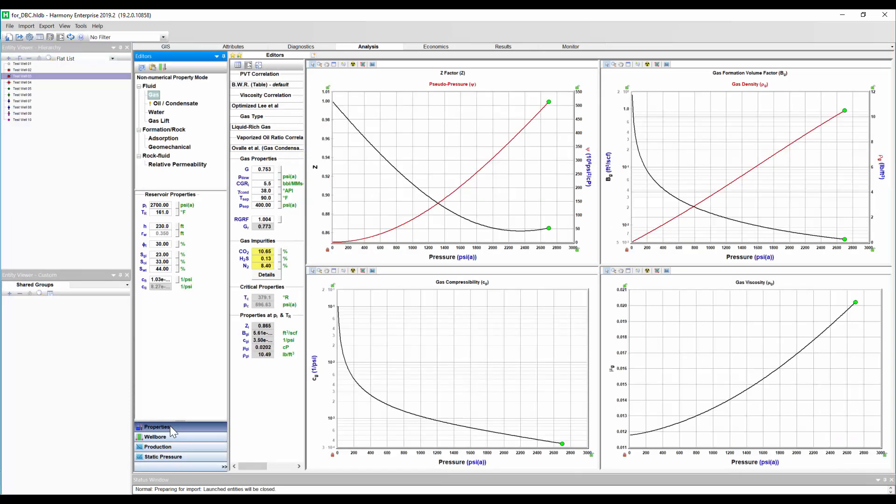